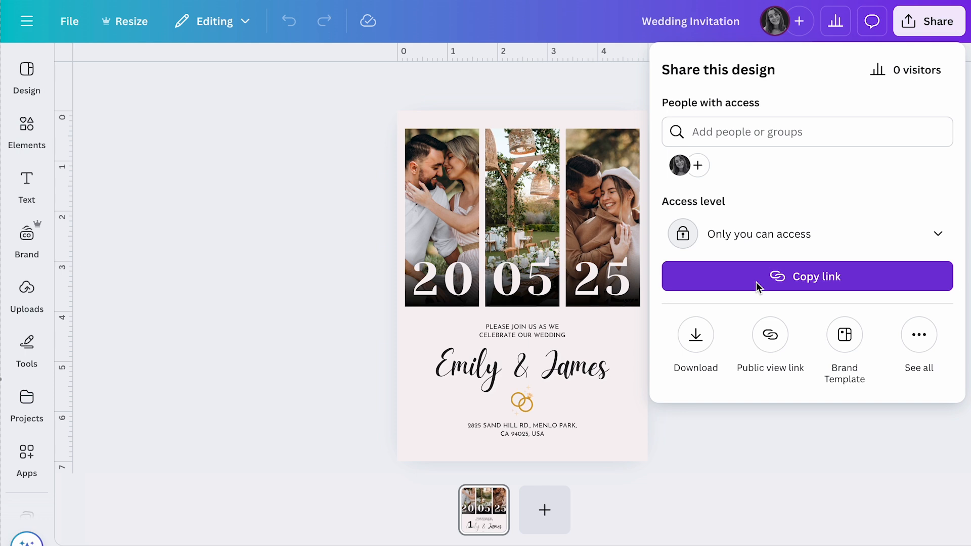
- Make a copy of the Wedding Invitation design
click(706, 462)
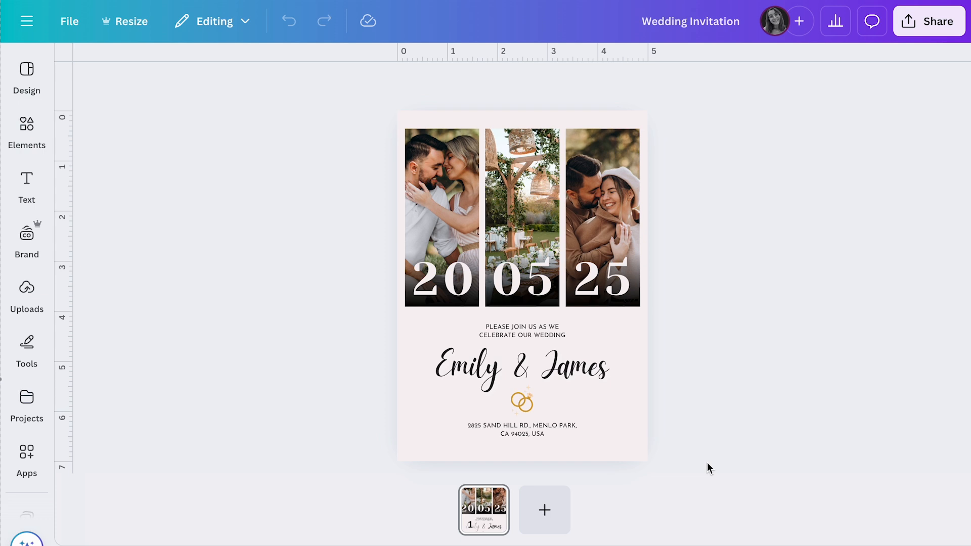
click(67, 23)
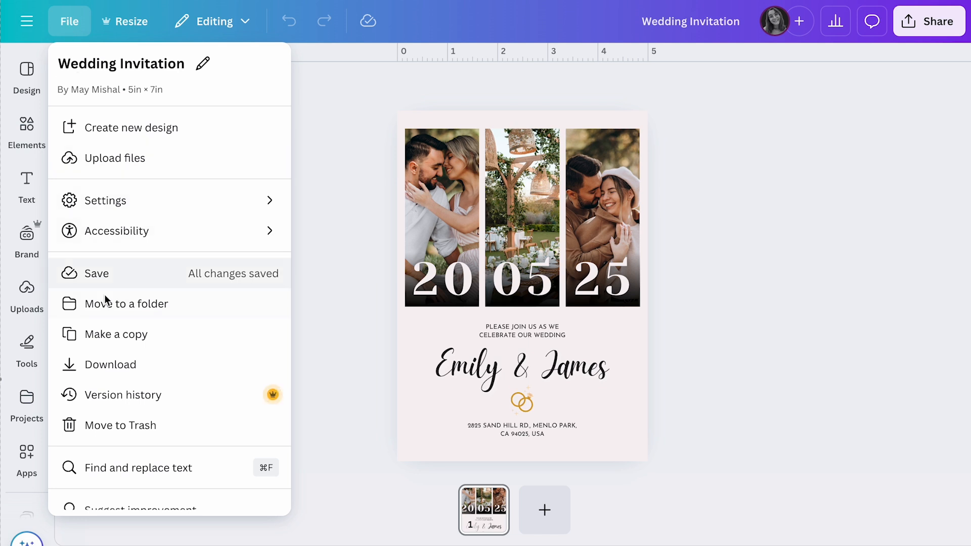
click(139, 335)
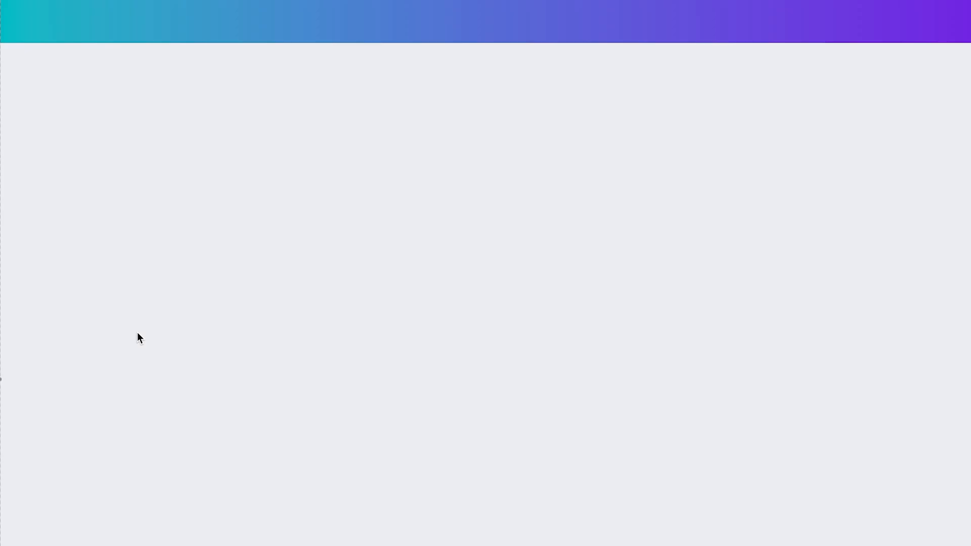
- Rename the copied design to "Template - Wedding Invitation"
click(639, 21)
key(BackSpace)
key(BackSpace)
key(BackSpace)
key(BackSpace)
key(BackSpace)
key(BackSpace)
key(BackSpace)
key(BackSpace)
text(Template -)
key(Return)
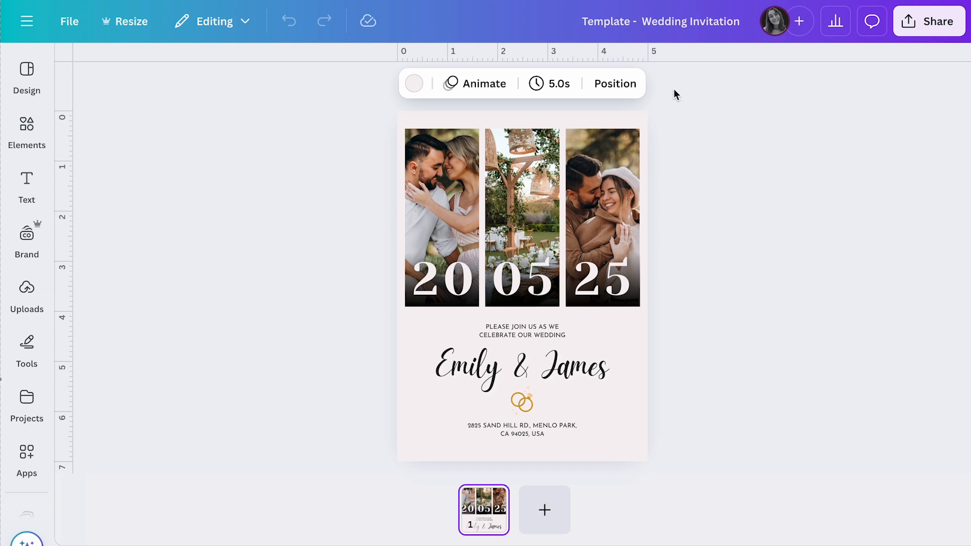
click(736, 187)
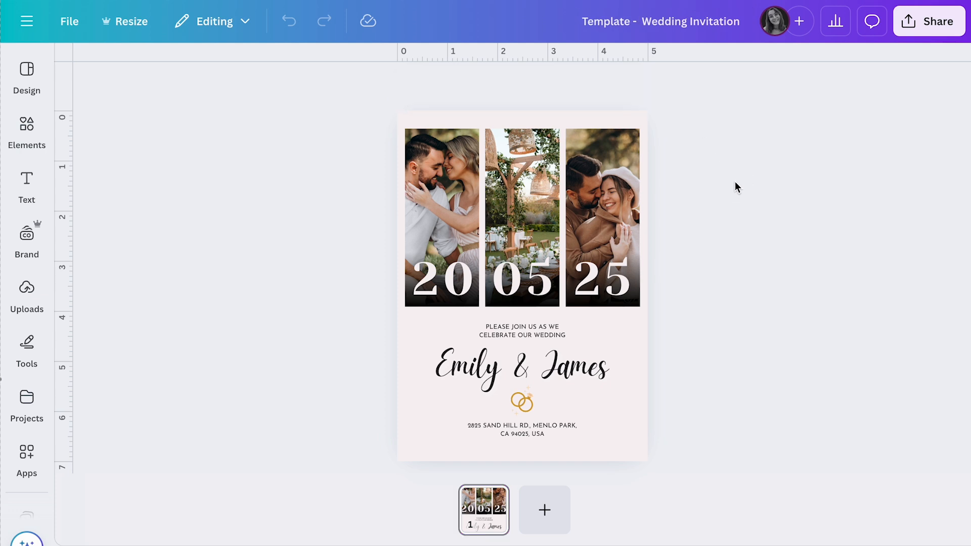
click(71, 23)
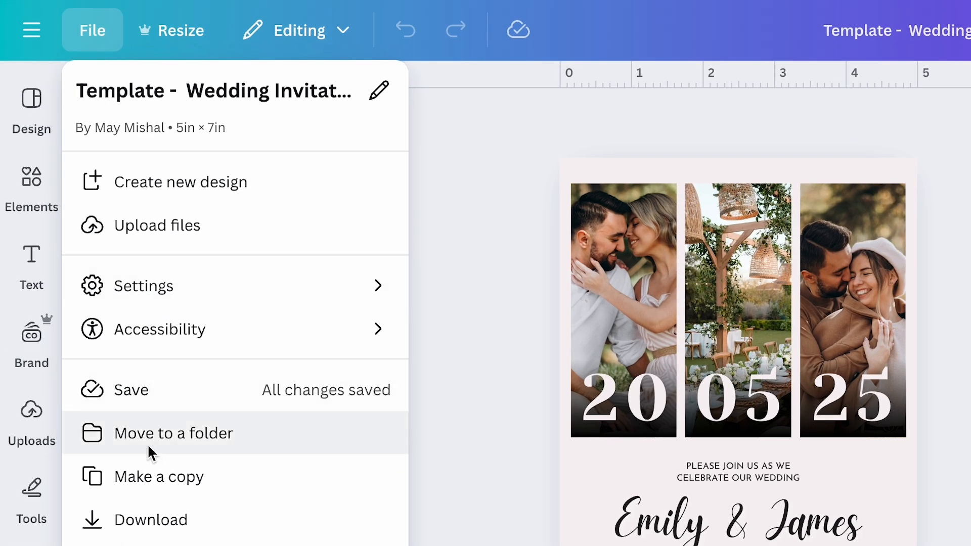
click(193, 436)
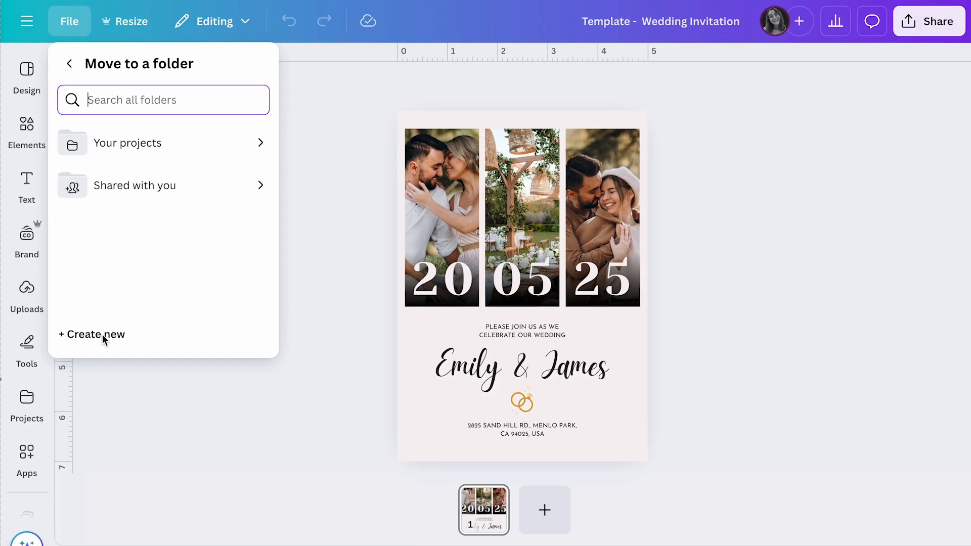
click(130, 360)
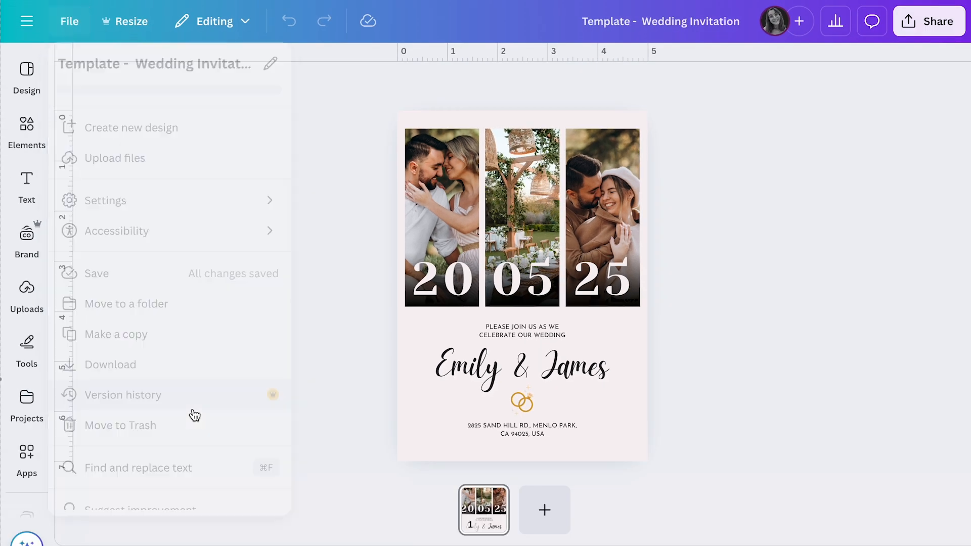
- Create a public template link for the Template - Wedding Invitation design and copy it
click(936, 31)
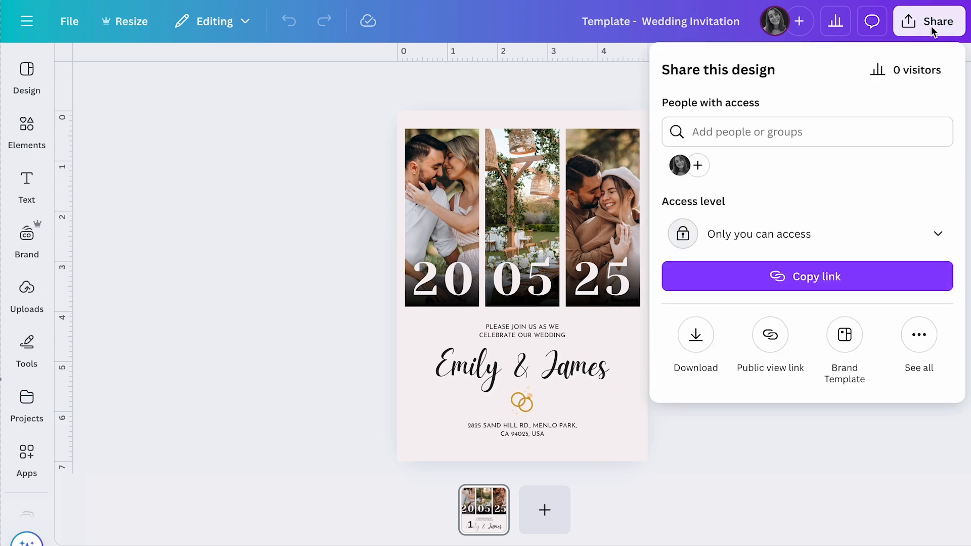
click(918, 336)
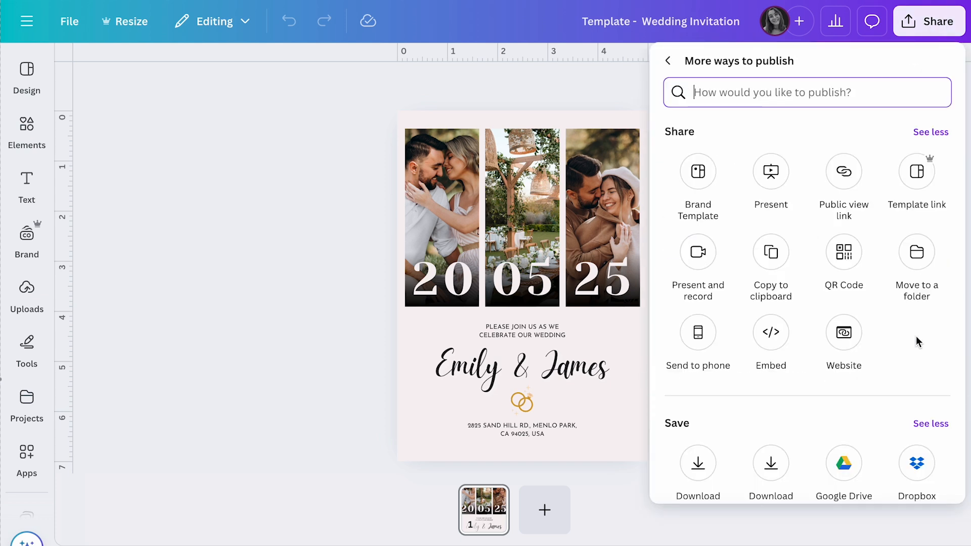
click(917, 176)
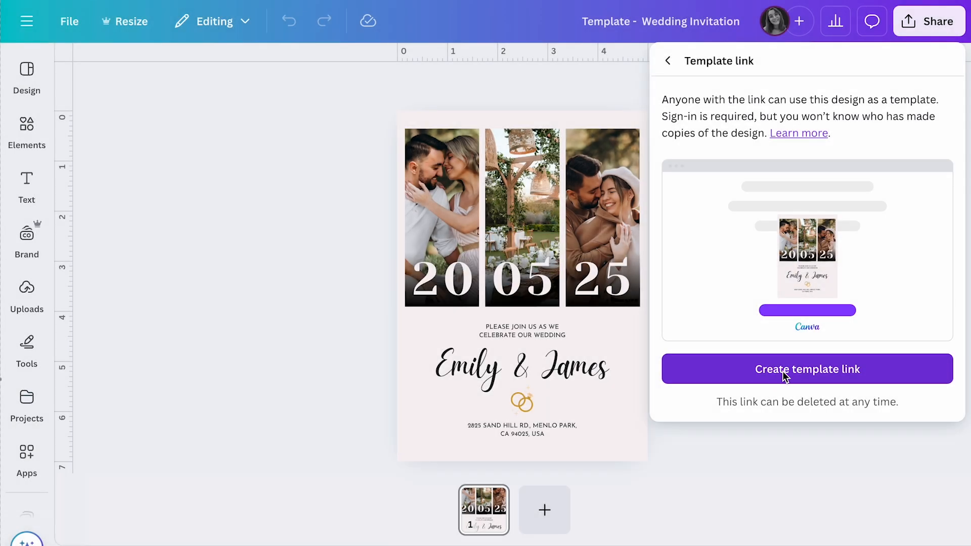
click(788, 374)
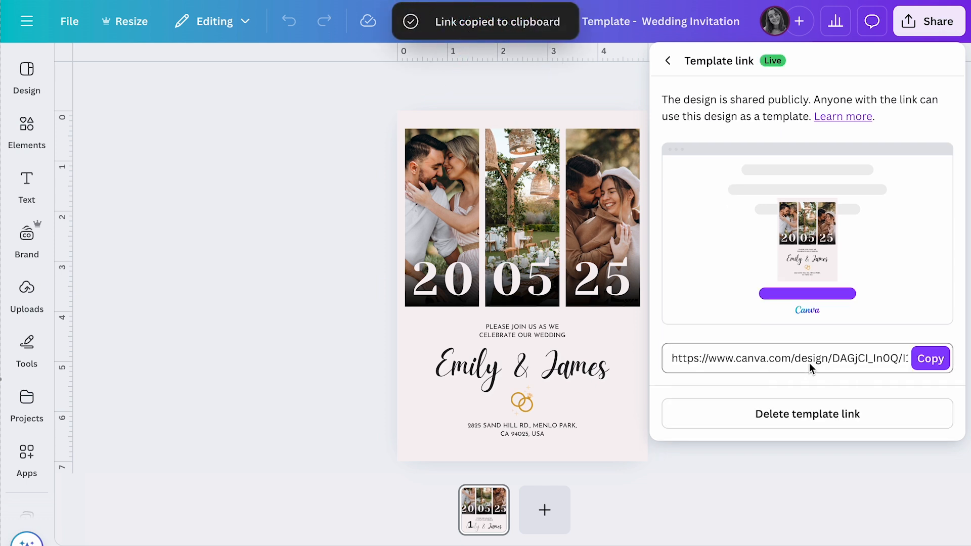
click(929, 360)
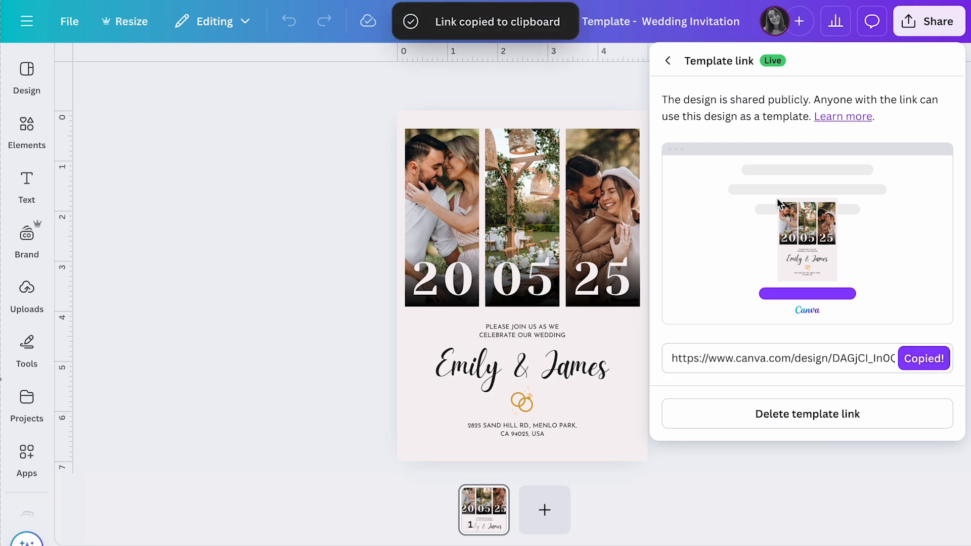
click(668, 63)
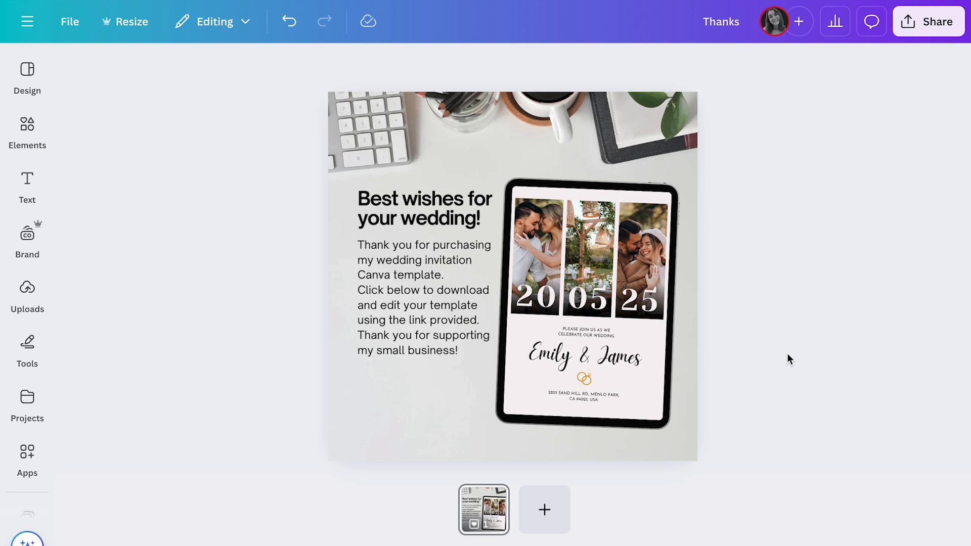
- In the Thanks design, add a rectangle below the thank-you text and shrink it to a flat button shape
key(r)
drag(513, 262, 422, 402)
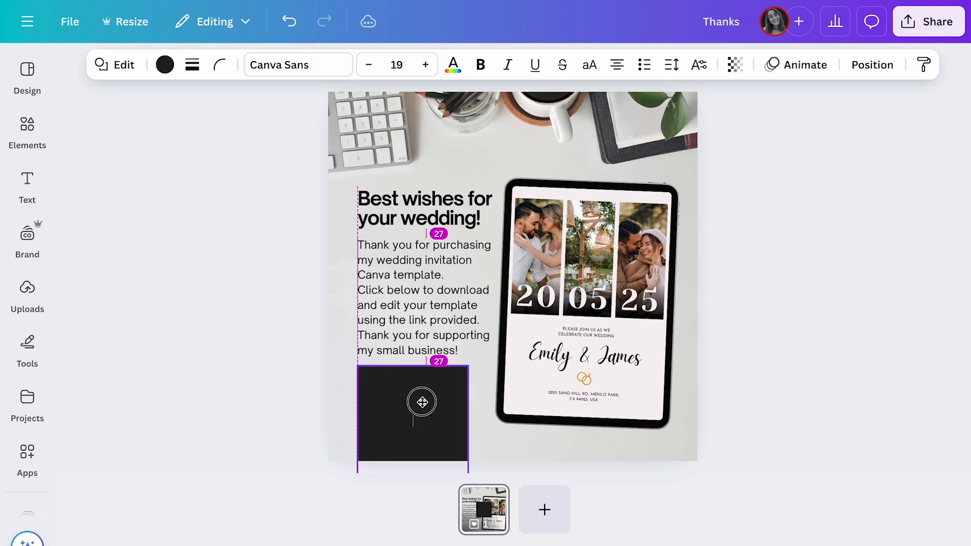
drag(467, 470, 465, 396)
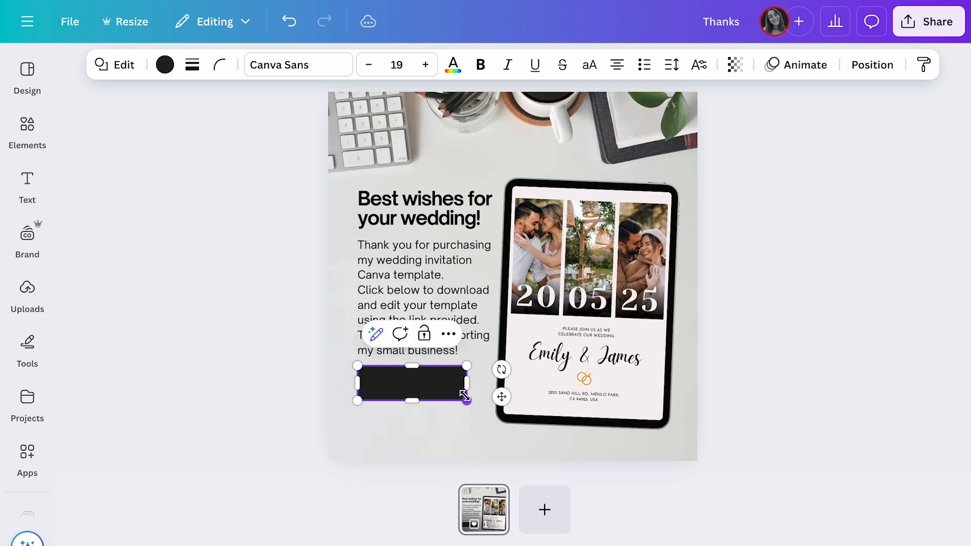
- Set the rectangle's corner rounding to 26
click(219, 64)
drag(135, 127, 172, 128)
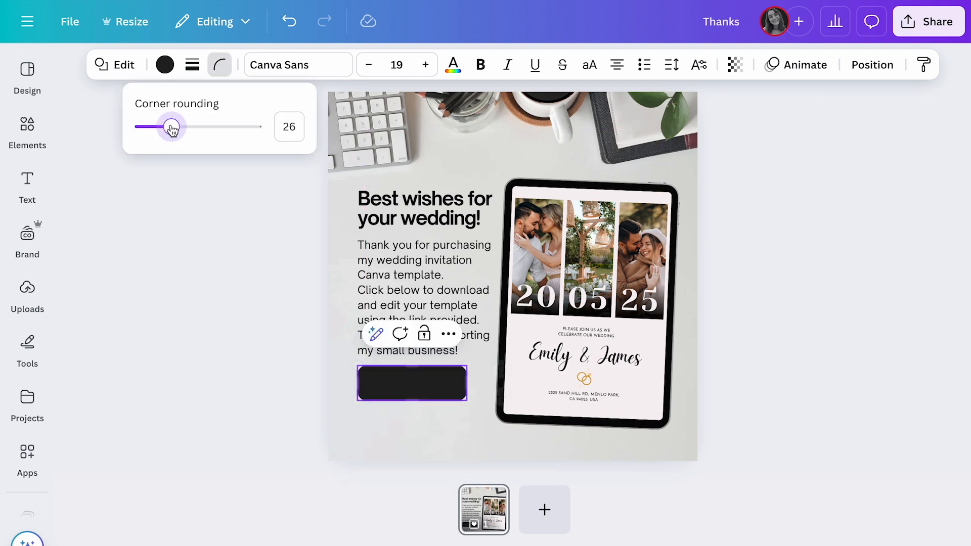
click(737, 397)
click(738, 396)
- Fill the rounded rectangle with the brown from the invitation image's photo colors
click(444, 397)
click(164, 64)
scroll(282, 358, down, 3)
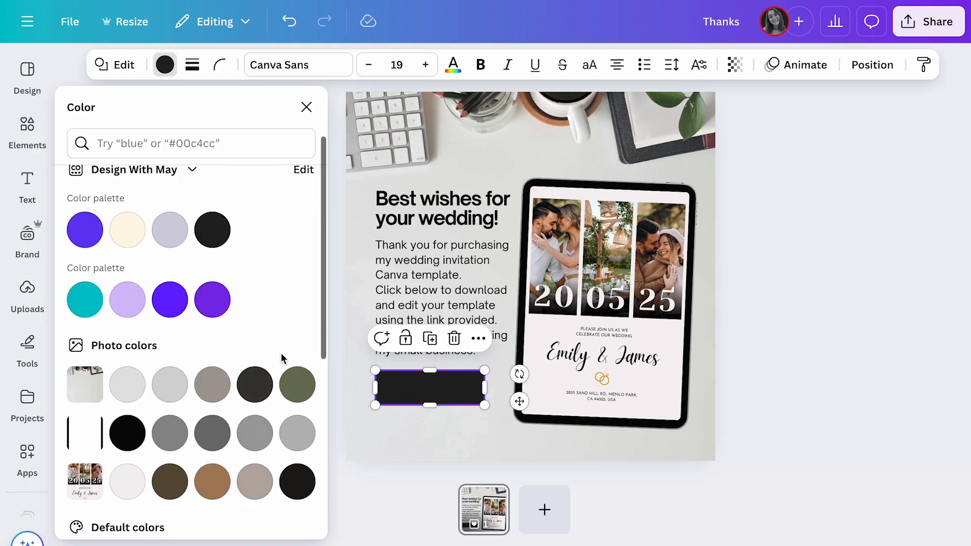
click(212, 472)
click(408, 439)
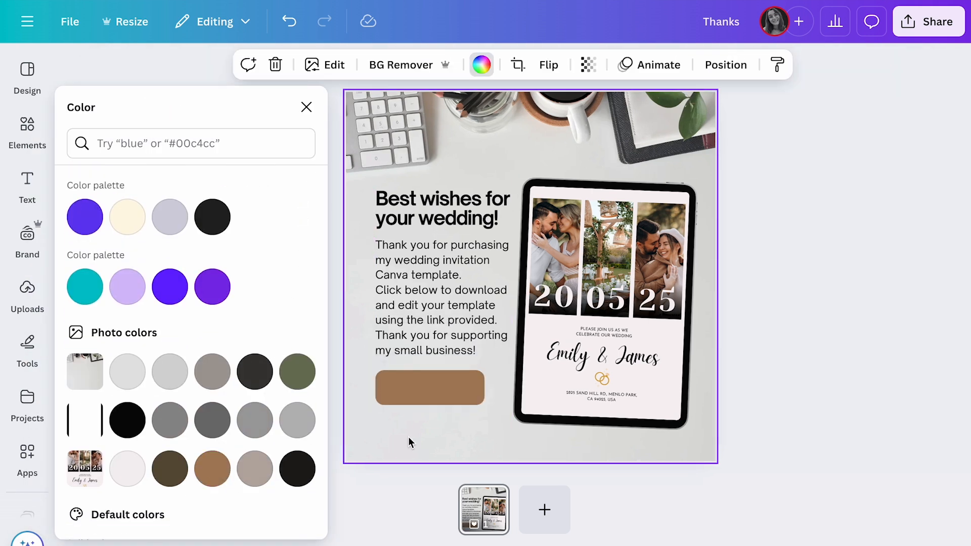
- Label the brown button "Click Here to Edit" in bold at font size 22
double_click(436, 394)
text(Click Here to Edit)
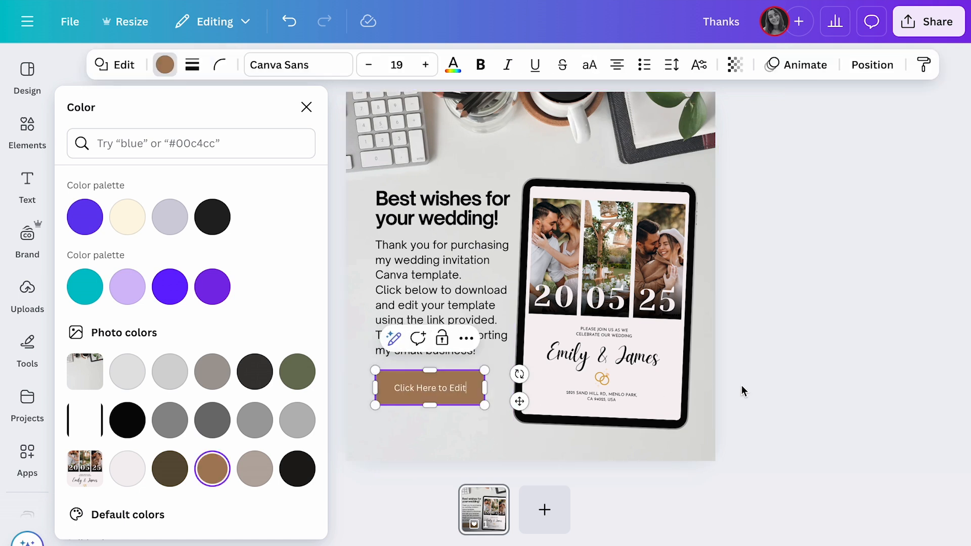
key(Escape)
click(482, 65)
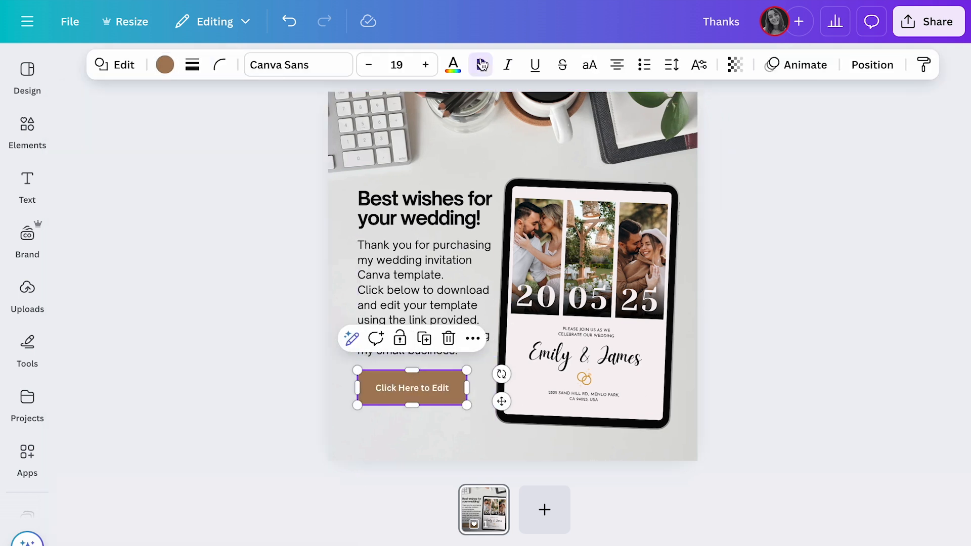
click(426, 65)
click(426, 65)
click(427, 66)
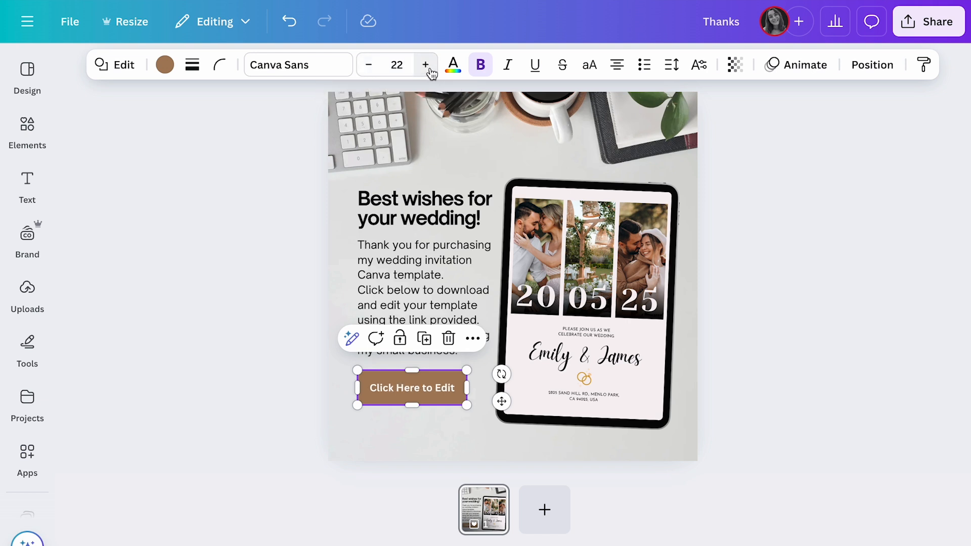
click(282, 248)
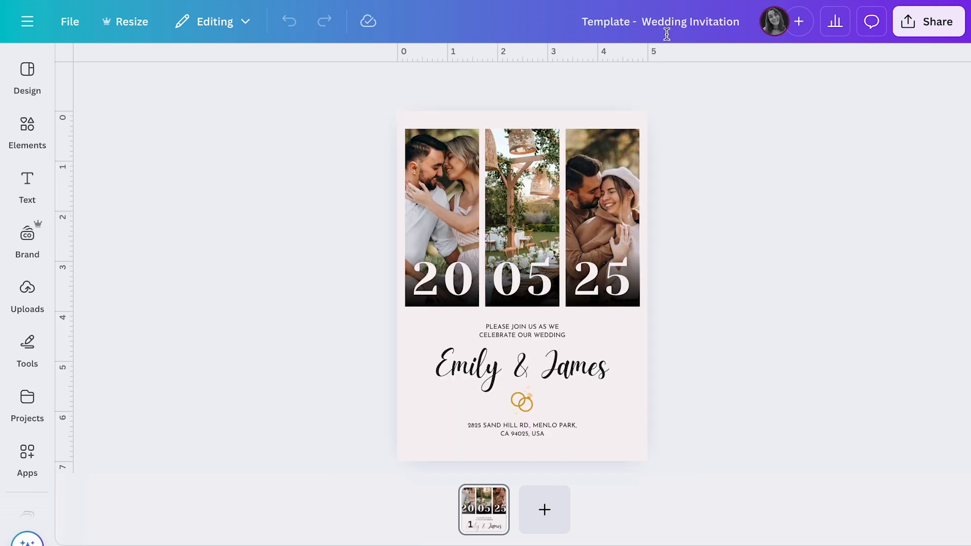
- Copy the live template link from the Template - Wedding Invitation design
click(931, 22)
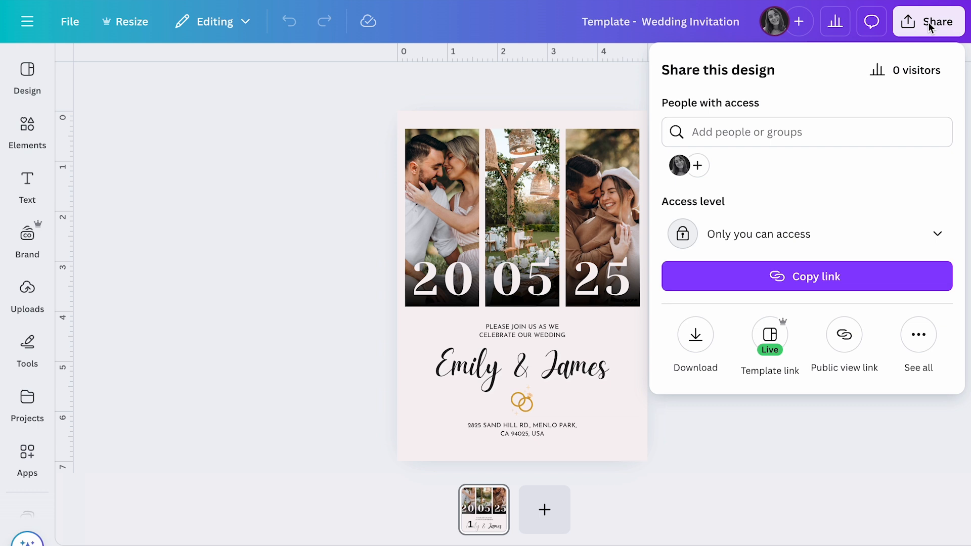
click(773, 338)
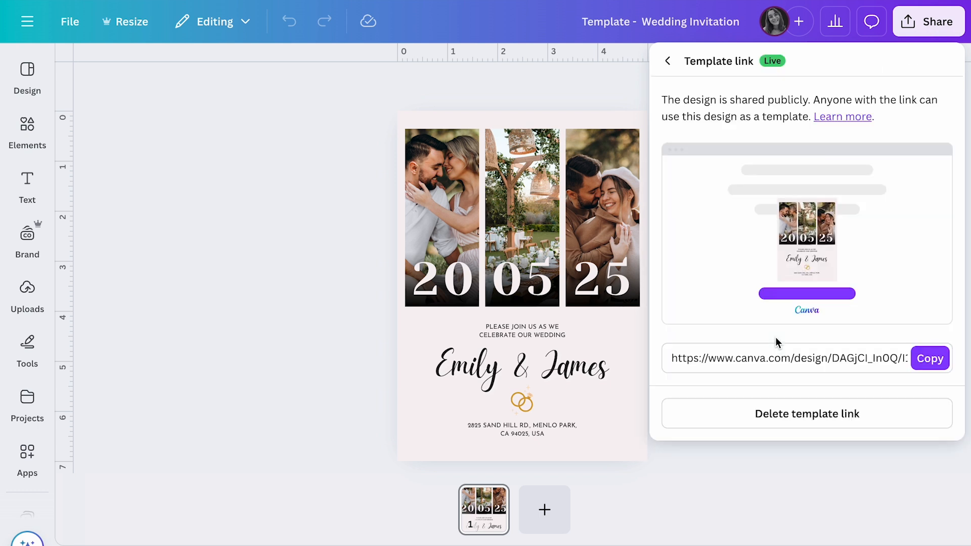
click(938, 369)
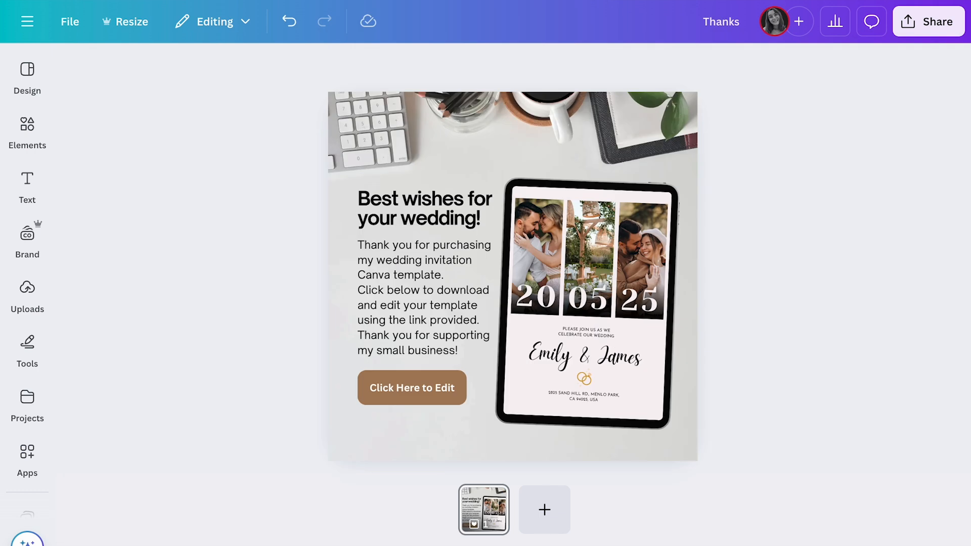
click(416, 390)
key(super+k)
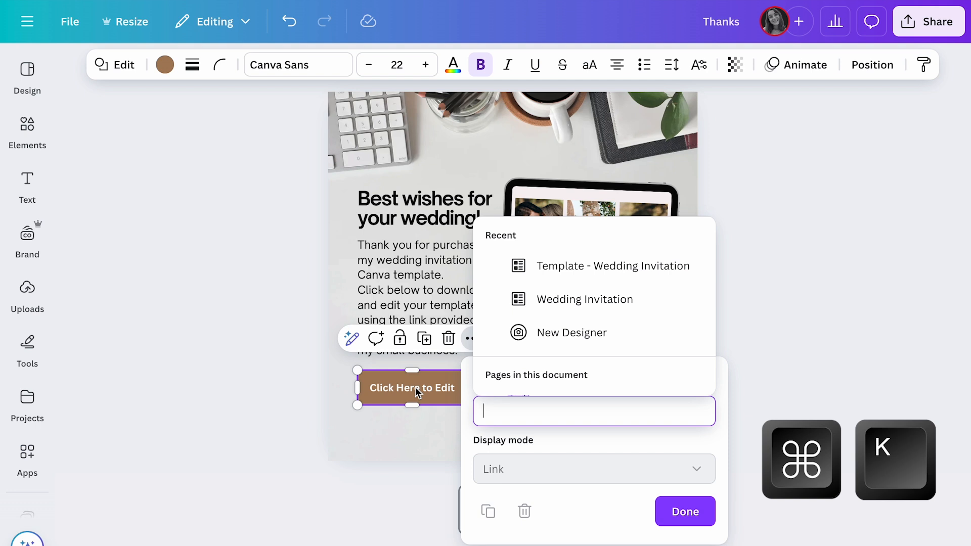
click(290, 384)
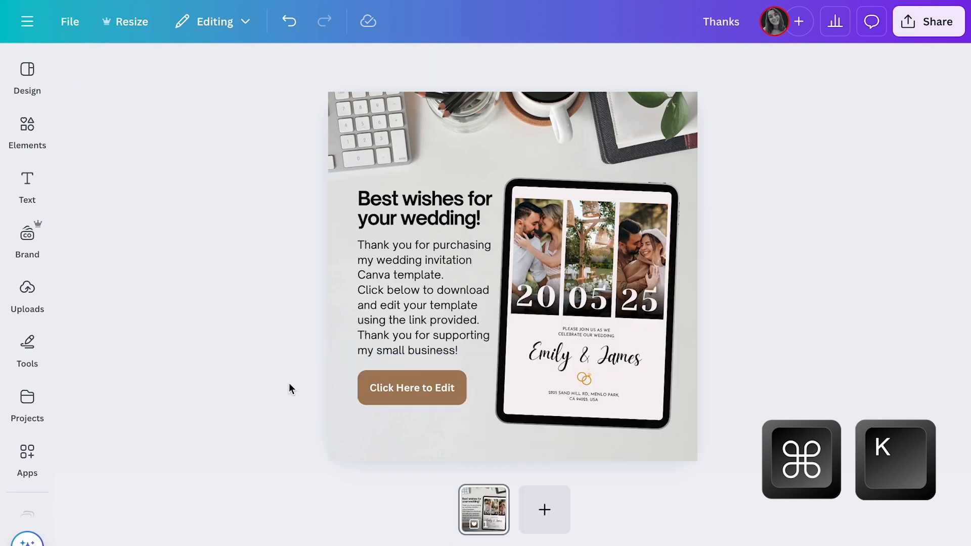
- Link the "Click Here to Edit" button in the Thanks design to the copied template link
right_click(399, 391)
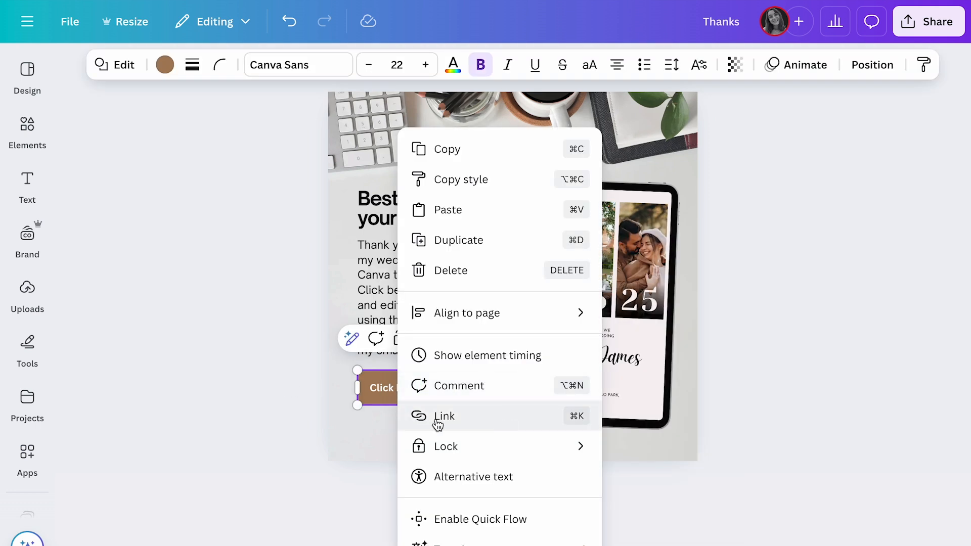
click(488, 416)
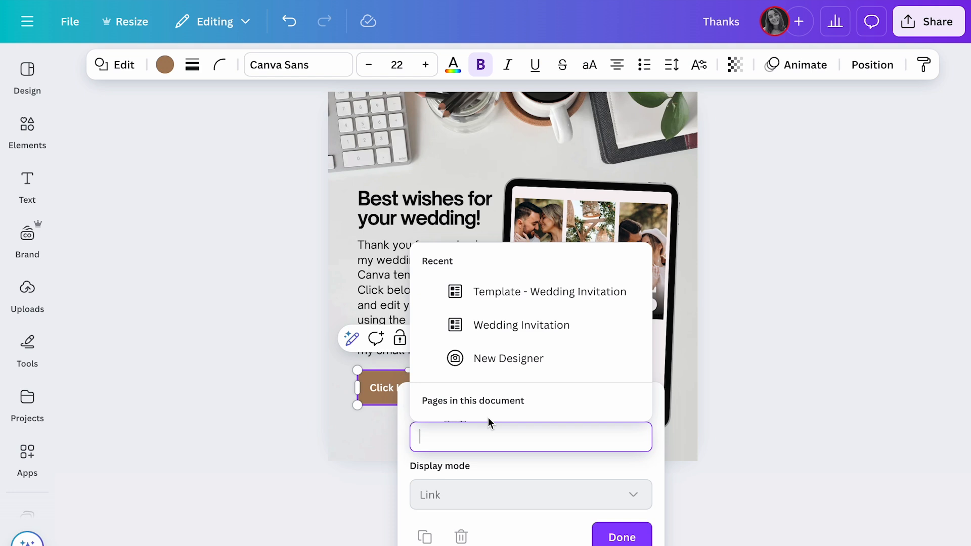
key(ctrl+v)
click(622, 535)
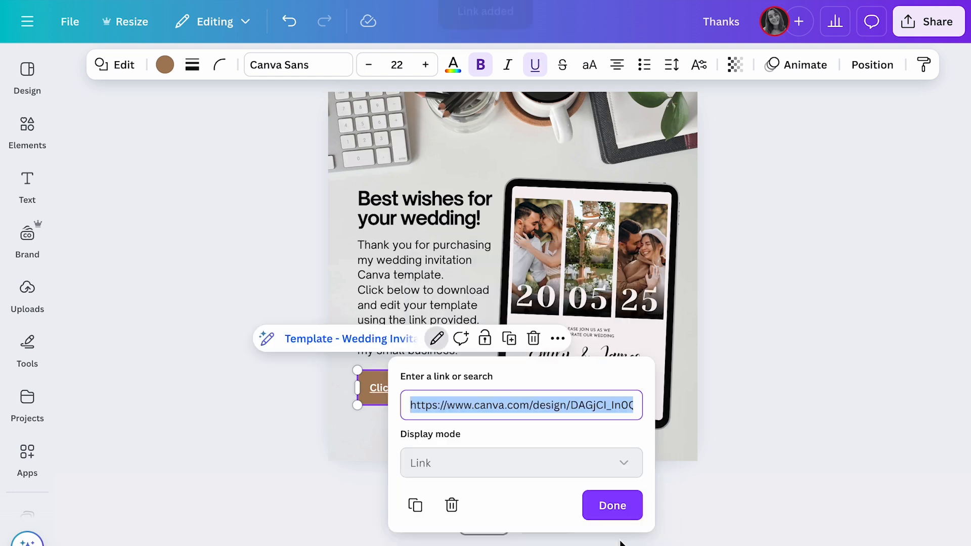
click(613, 511)
click(819, 403)
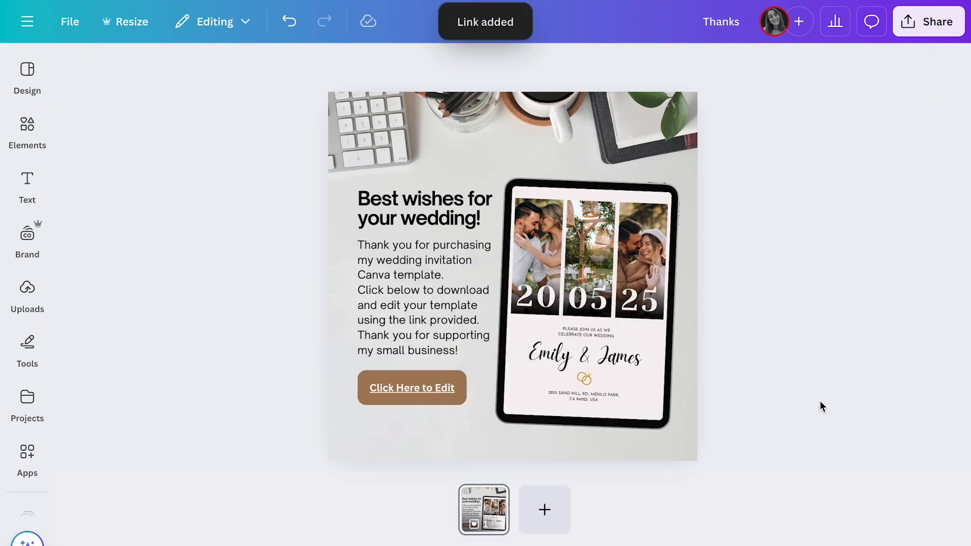
- Remove the underline from the "Click Here to Edit" button text
click(405, 388)
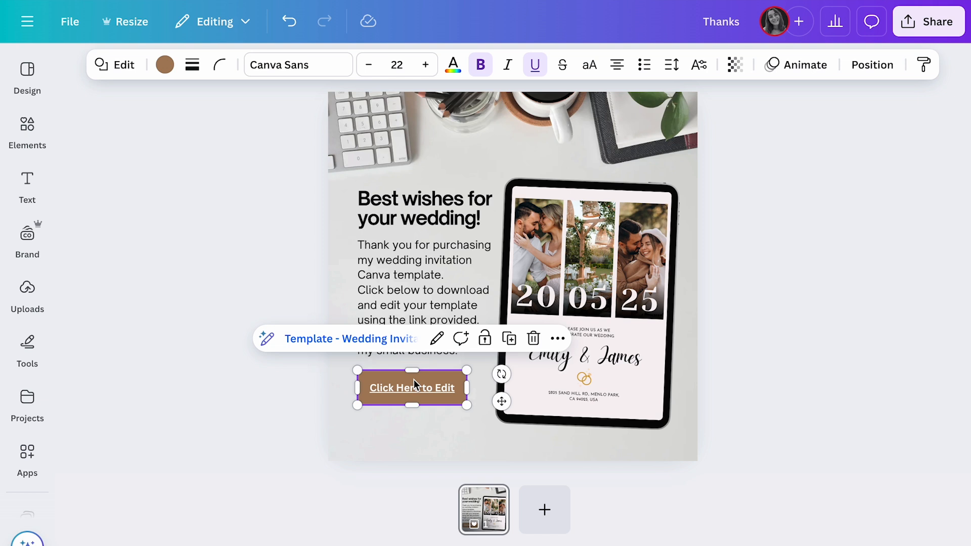
click(536, 76)
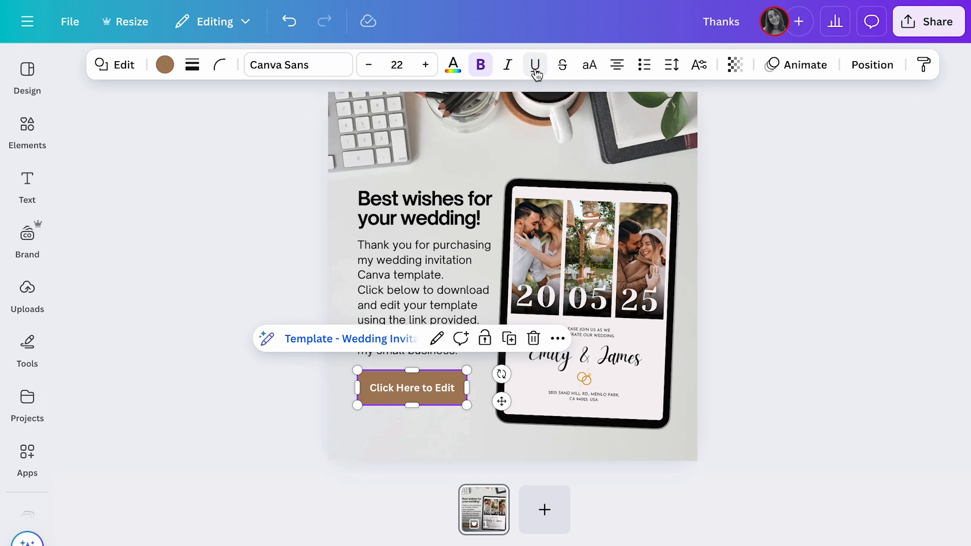
click(765, 243)
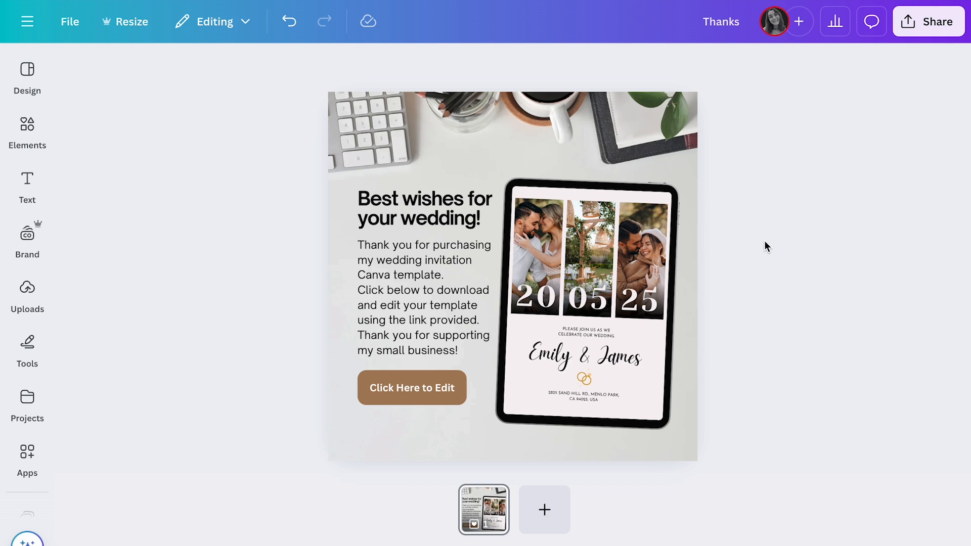
- Download the Thanks design as a PDF Standard file
click(921, 29)
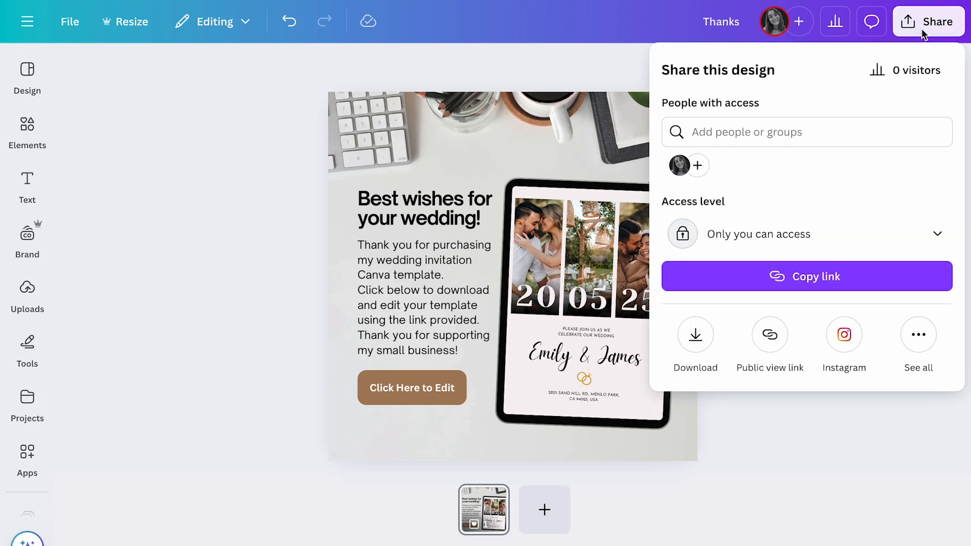
click(698, 336)
click(754, 132)
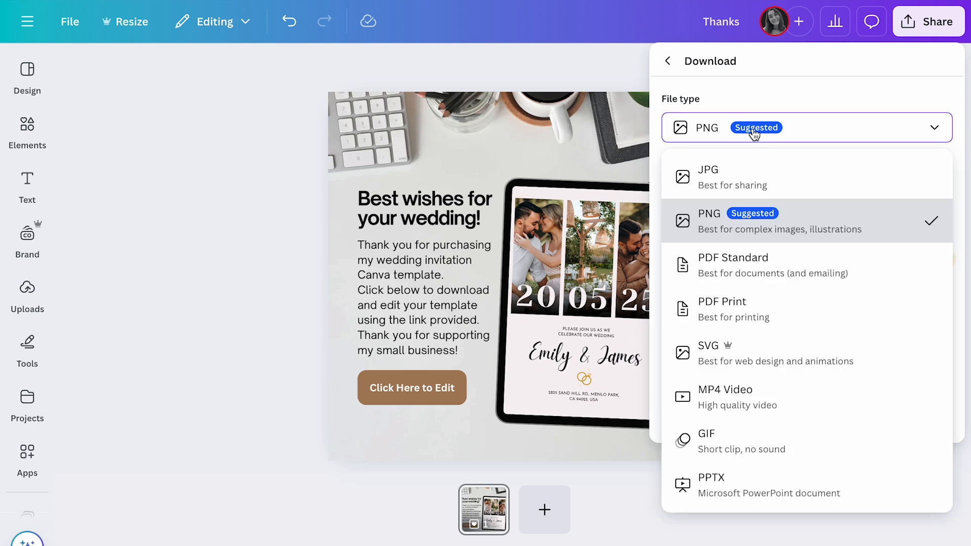
click(748, 276)
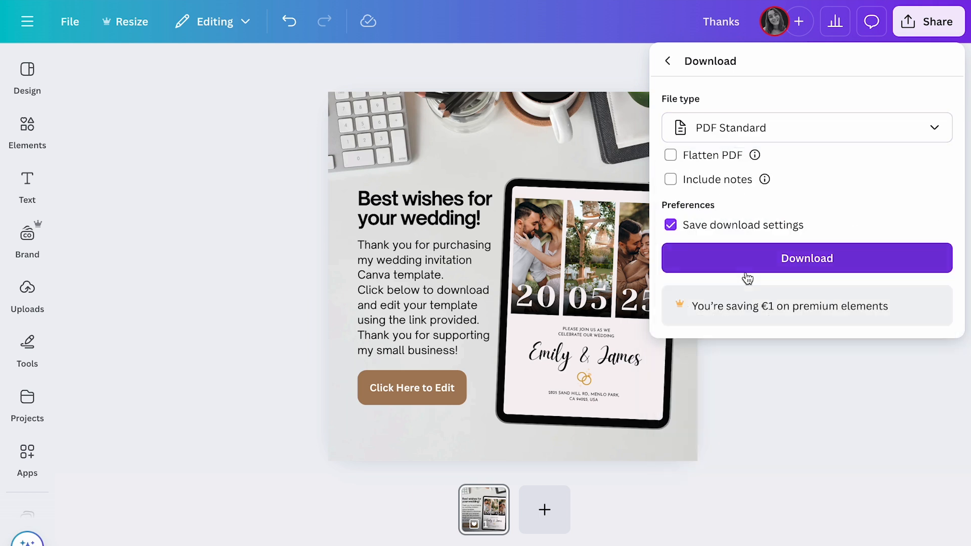
click(780, 268)
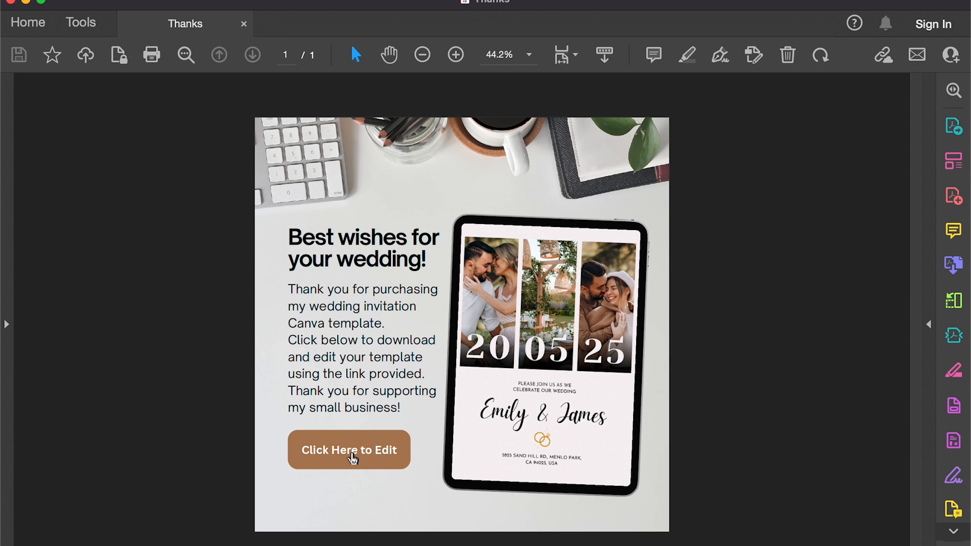
- Follow the "Click Here to Edit" link in the downloaded PDF and examine the template page it opens
click(352, 457)
scroll(857, 158, down, 5)
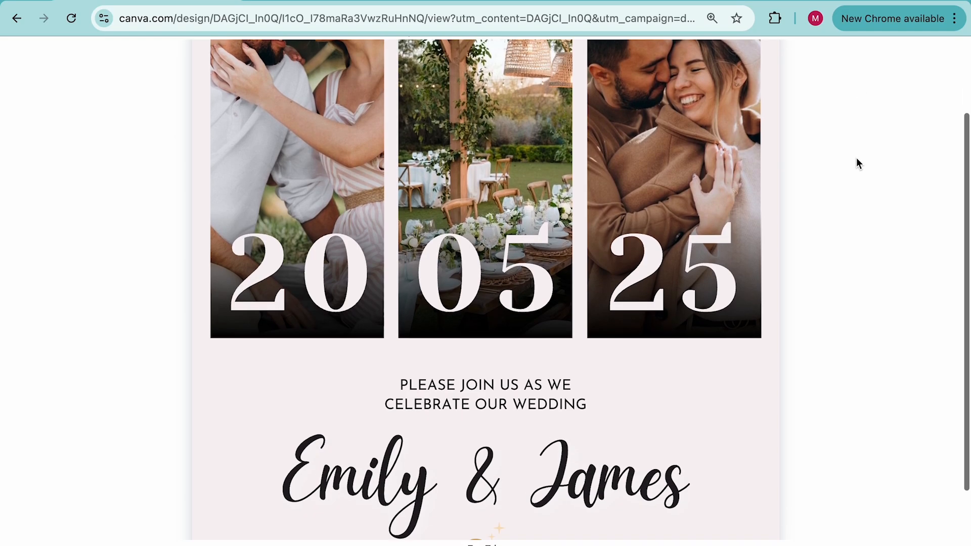